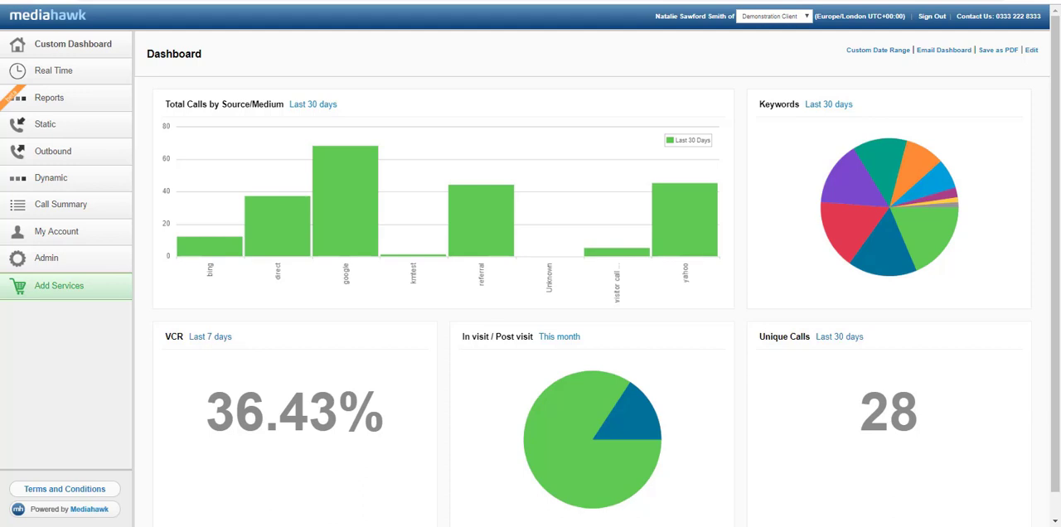
Start a new call-to-action under the admin area's dynamic call-to-action tracking.
click(84, 264)
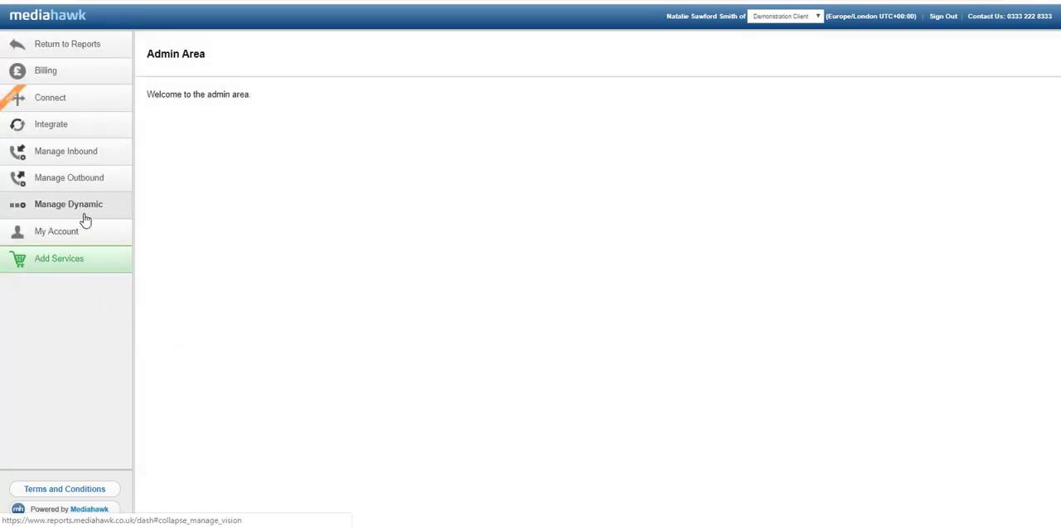
click(84, 213)
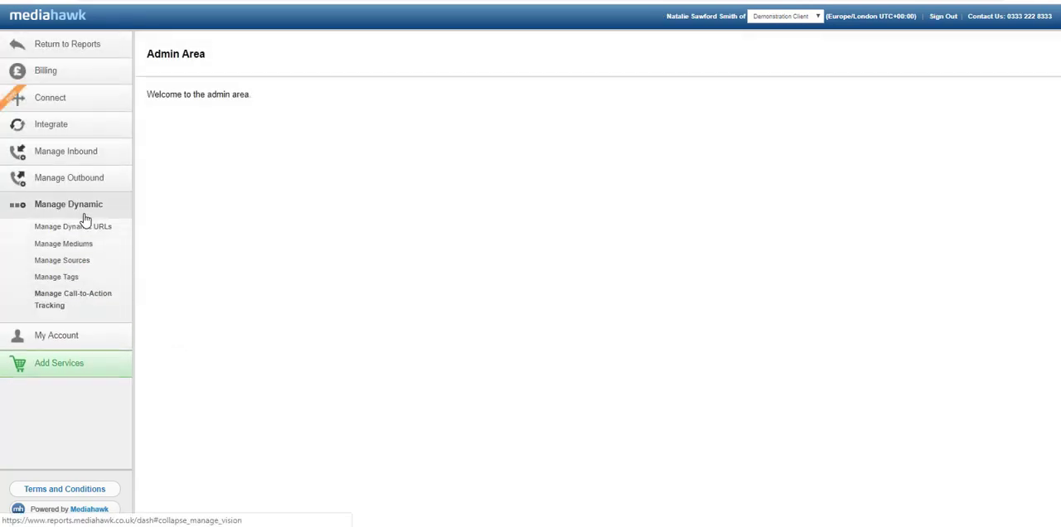
click(105, 302)
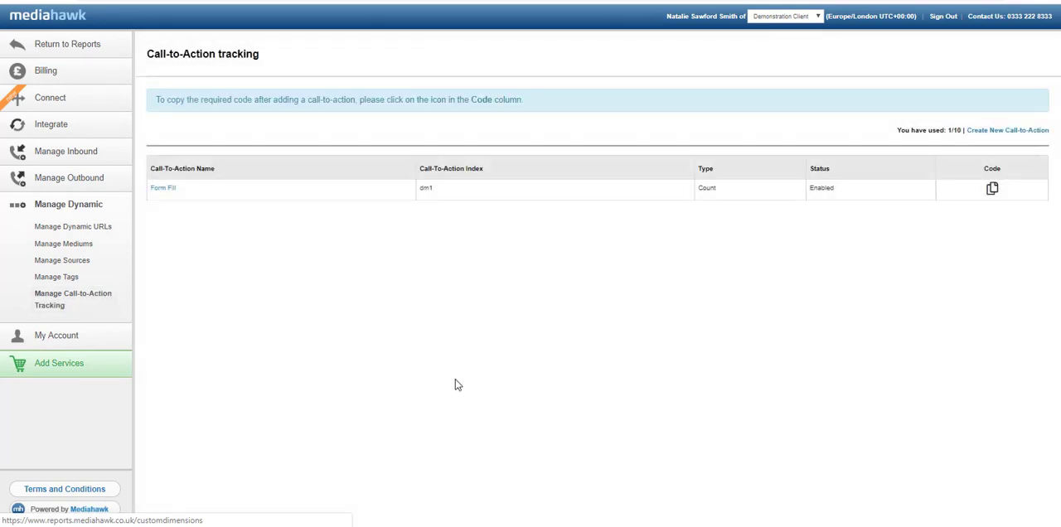
click(991, 132)
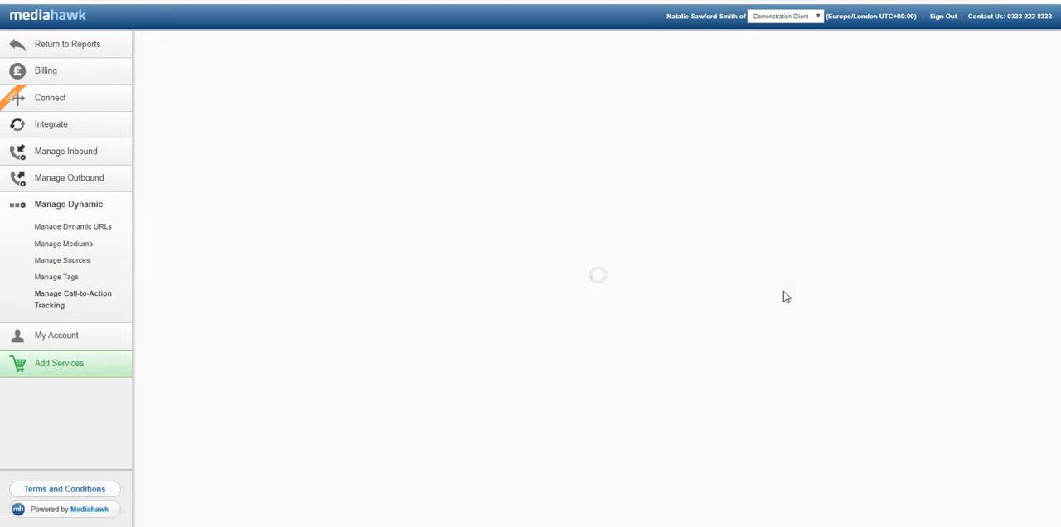
Save an enabled call-to-action named Form Fill Demo with type Count, and copy its tracking code.
click(547, 141)
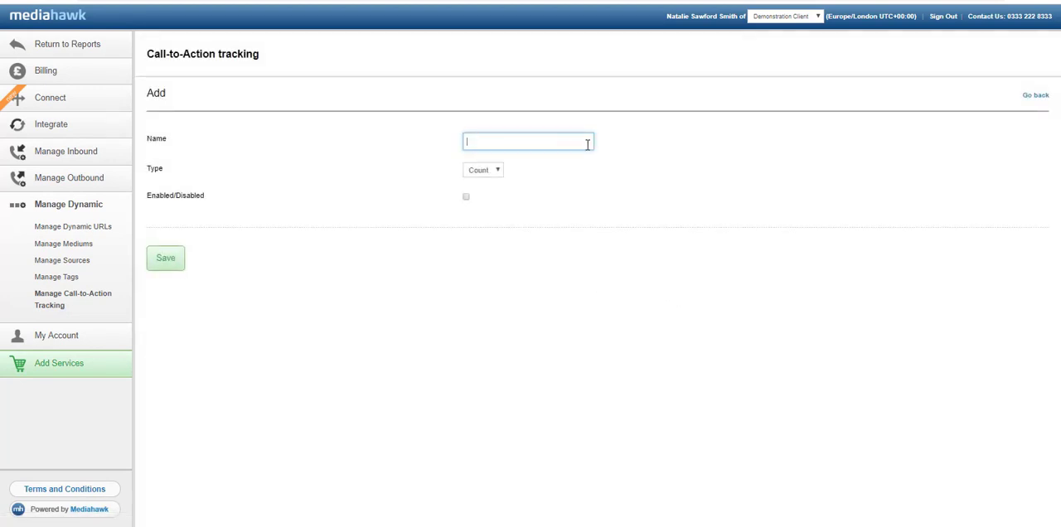
text(Form Fill Demo)
click(487, 176)
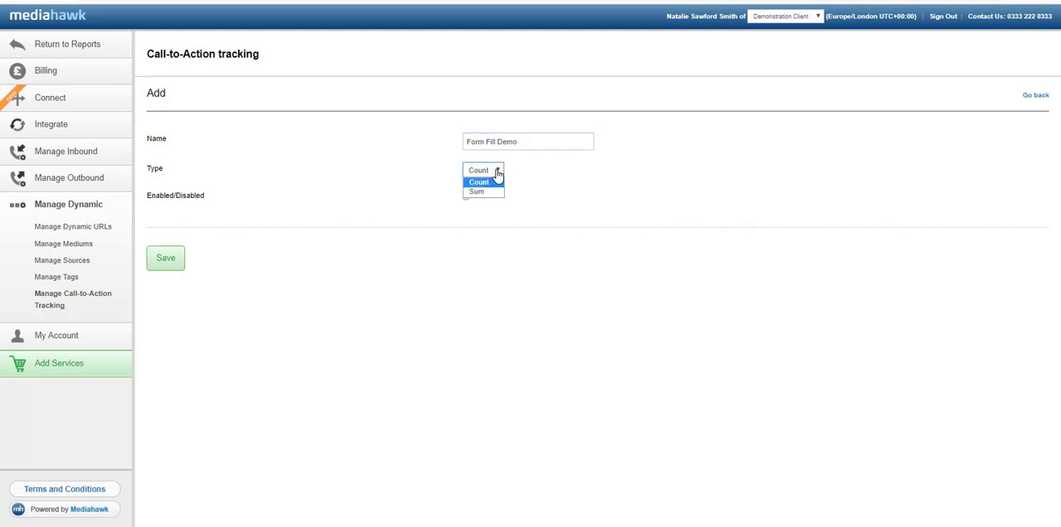
click(498, 173)
click(466, 197)
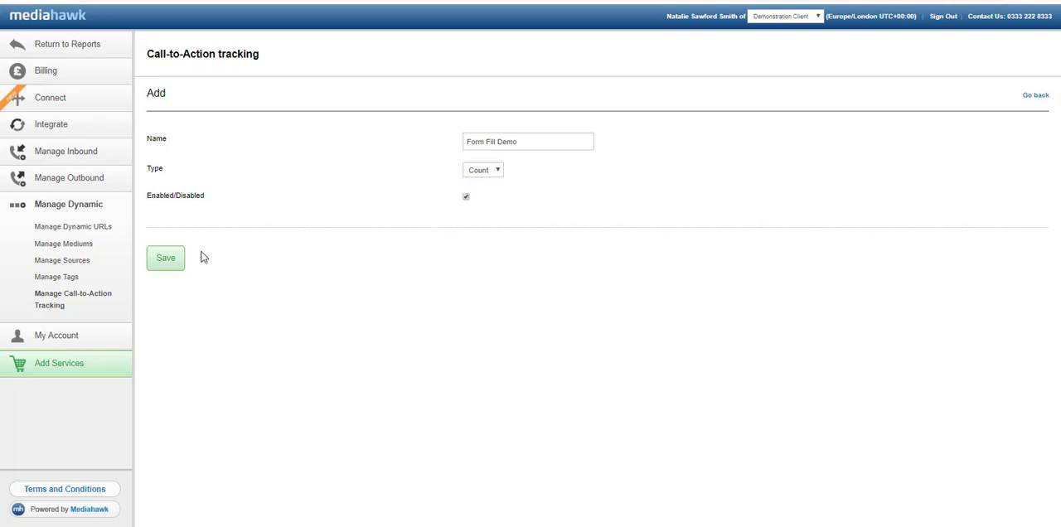
click(162, 261)
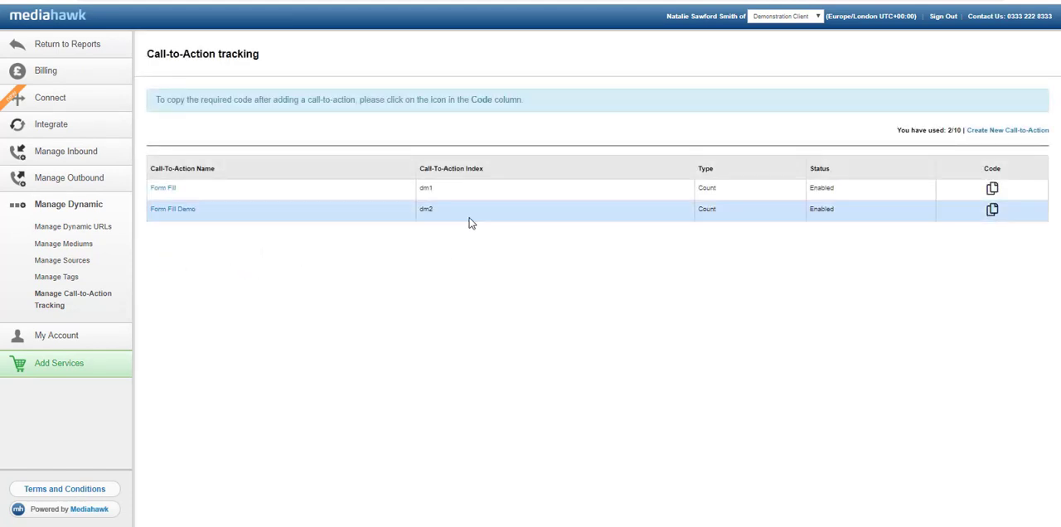
click(992, 212)
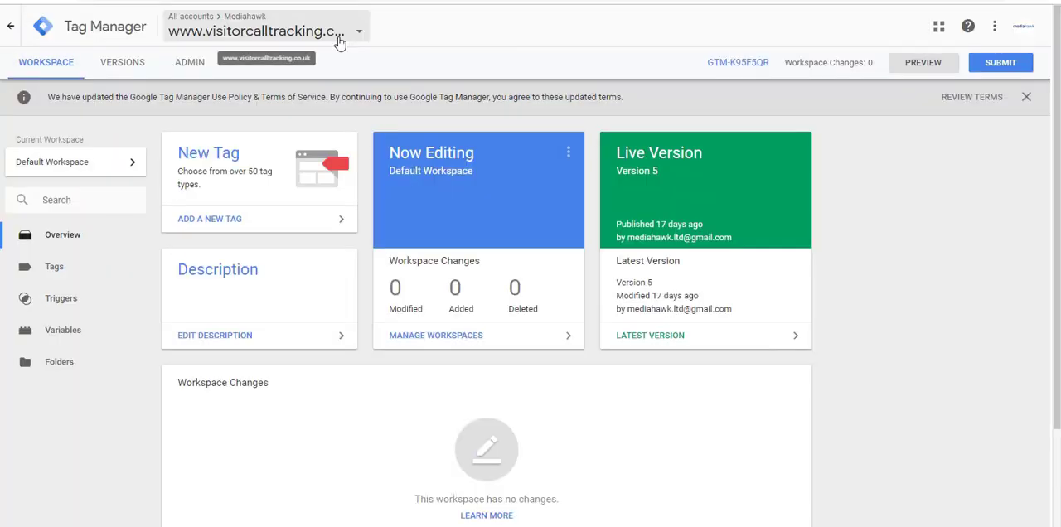
Switch to Google Tag Manager and create a new Form Submission trigger that fires on all forms.
click(80, 299)
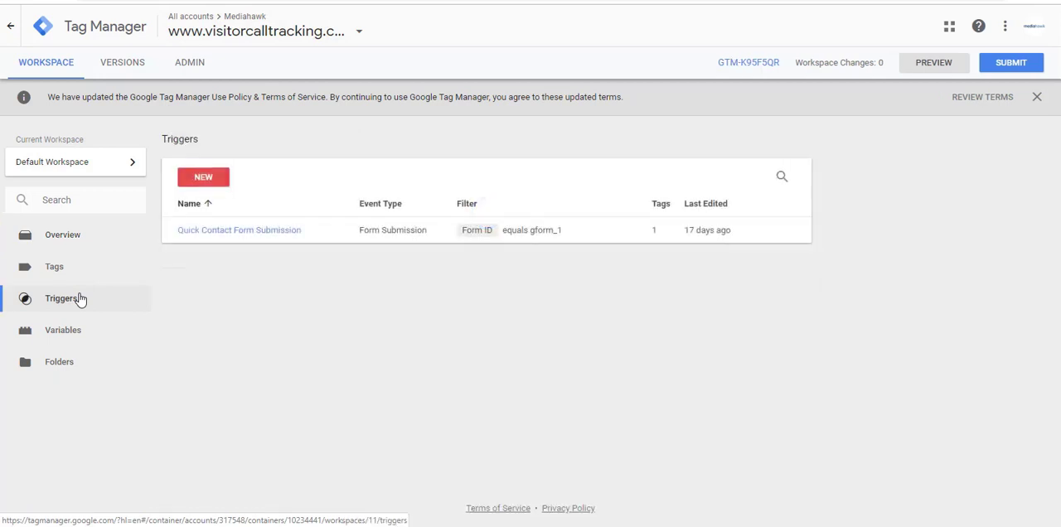
click(221, 182)
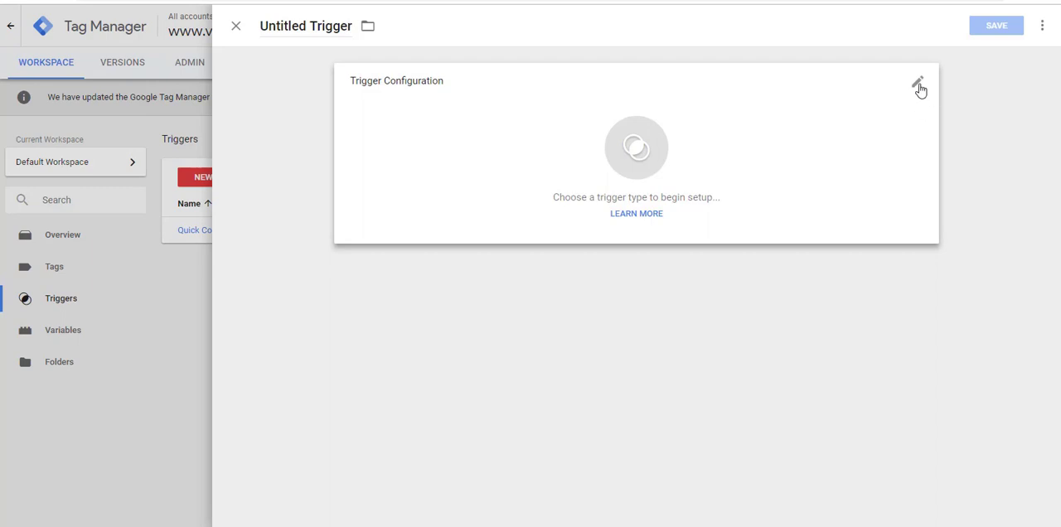
click(919, 88)
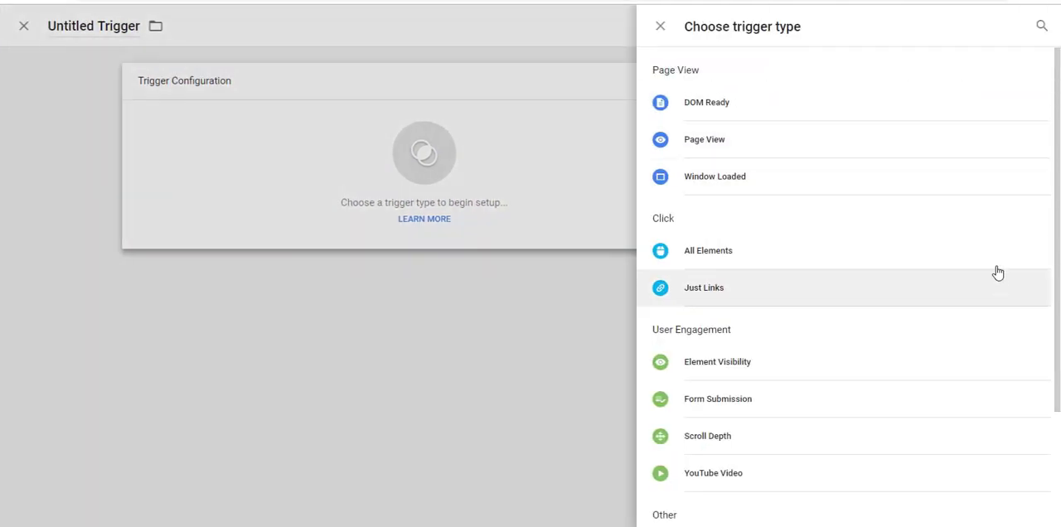
scroll(970, 216, down, 3)
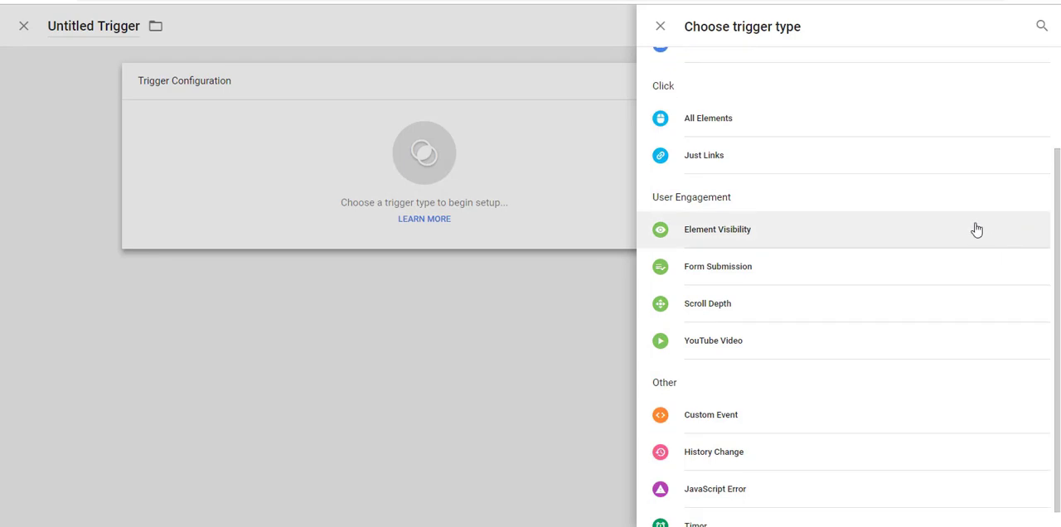
click(757, 276)
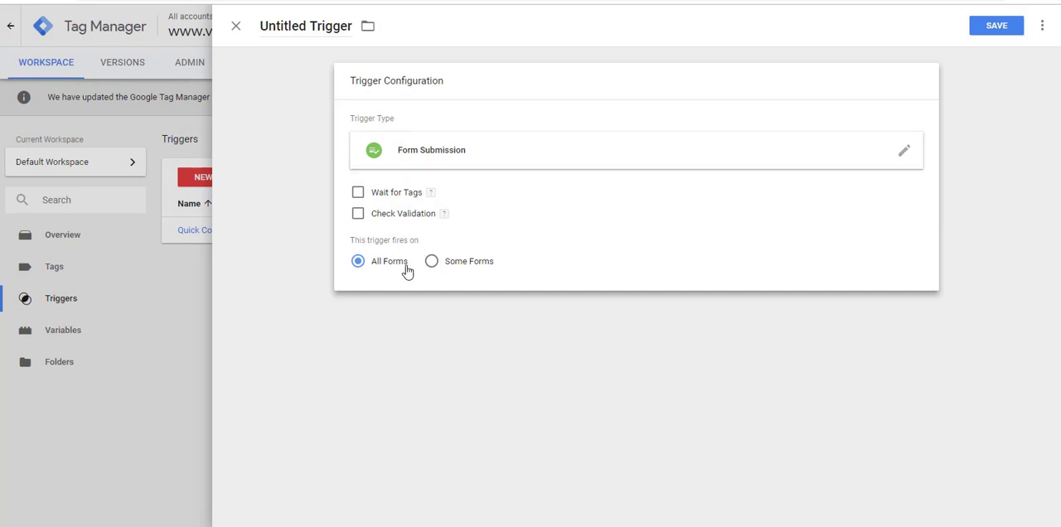
Save the new form submission trigger under the name Form Fills.
click(998, 27)
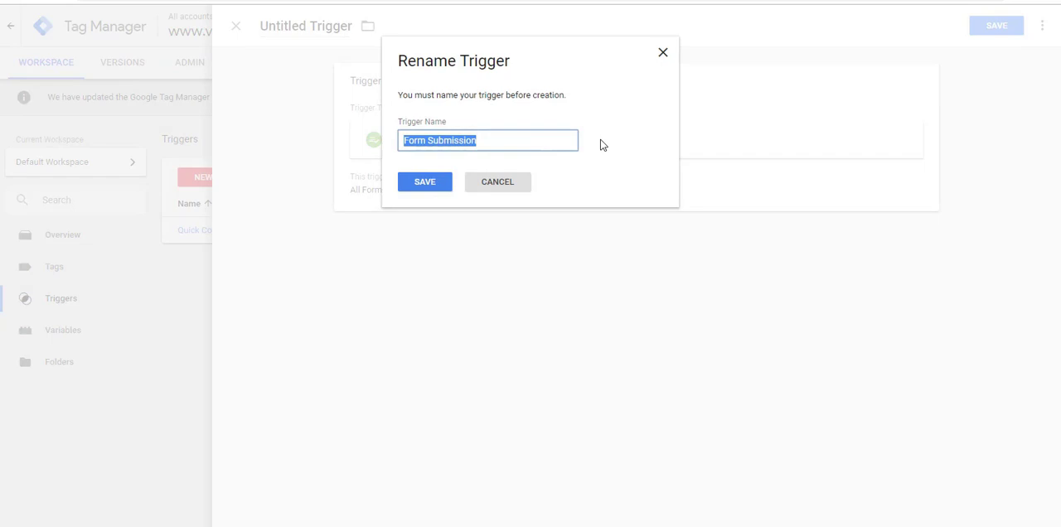
text(Form F)
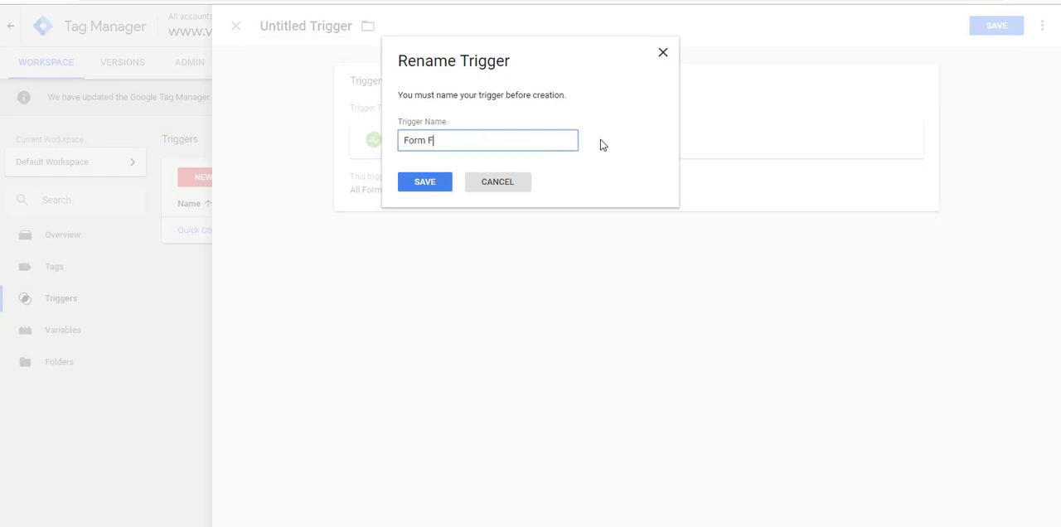
text(ills)
click(436, 183)
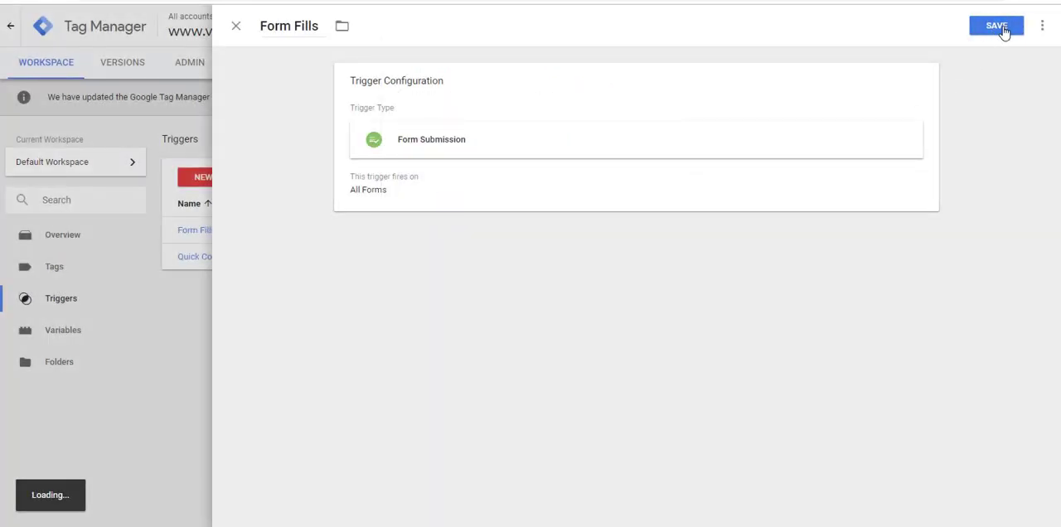
click(999, 28)
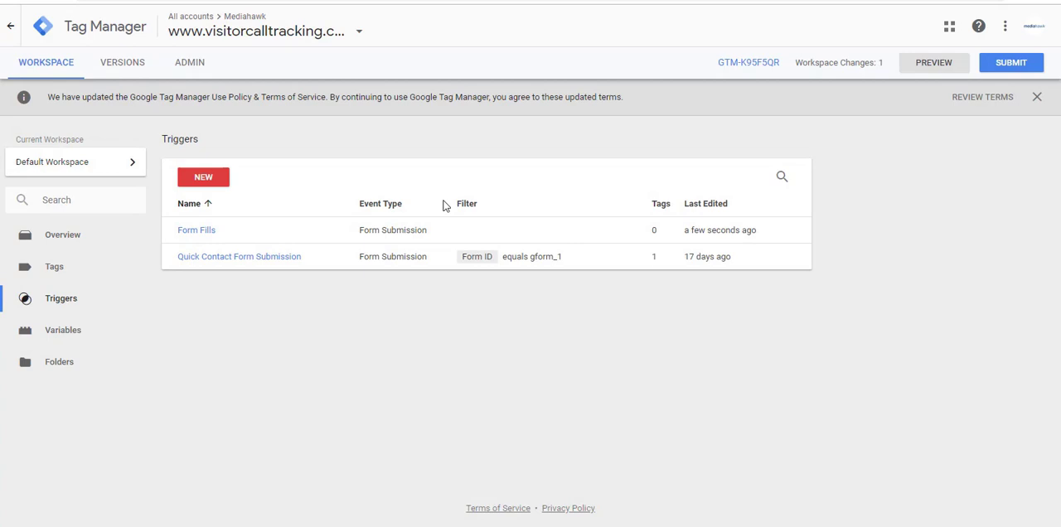
Create a new tag in the workspace with the Custom HTML tag type.
click(84, 280)
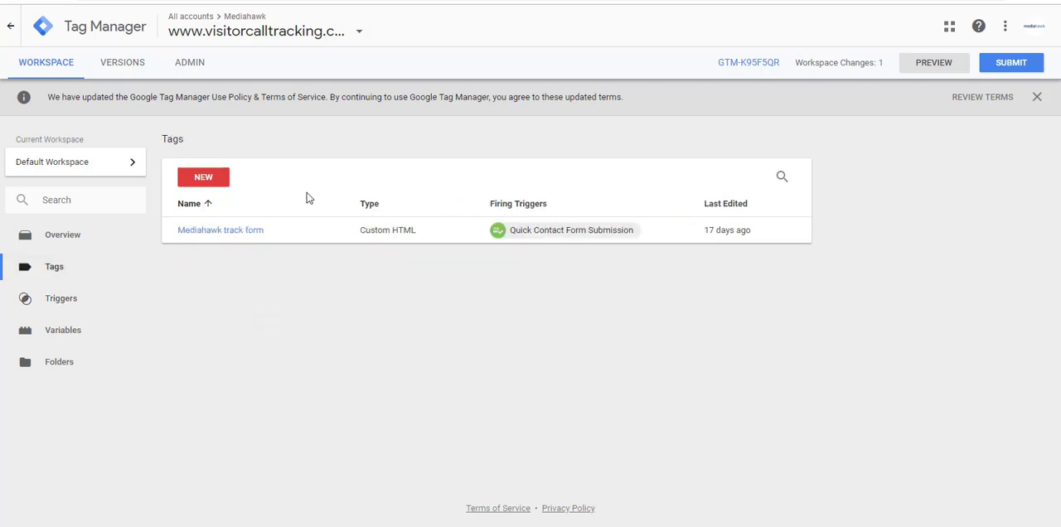
click(205, 178)
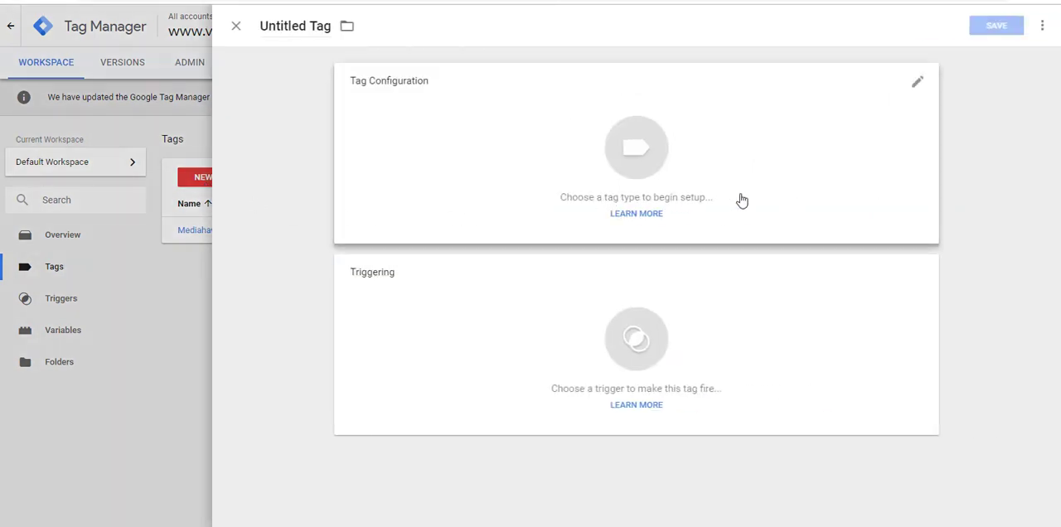
click(917, 88)
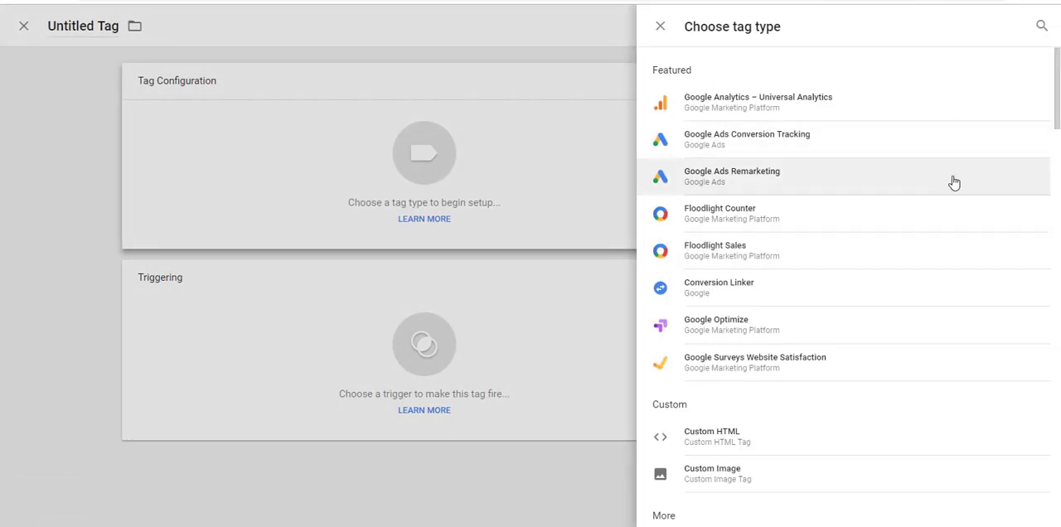
click(848, 435)
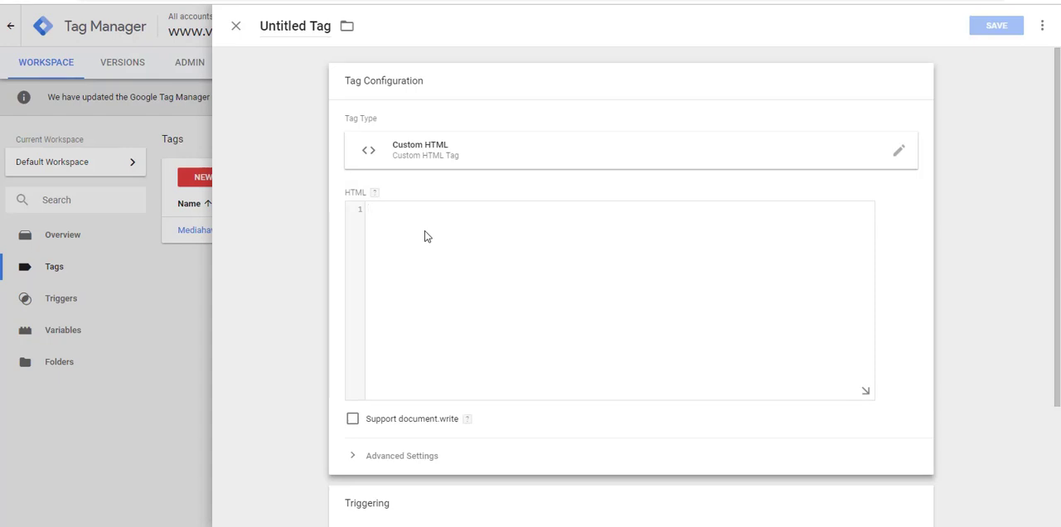
Fill the tag's HTML with the copied code mhct.trigger('dm2'); enclosed in opening and closing script tags.
text(<sc)
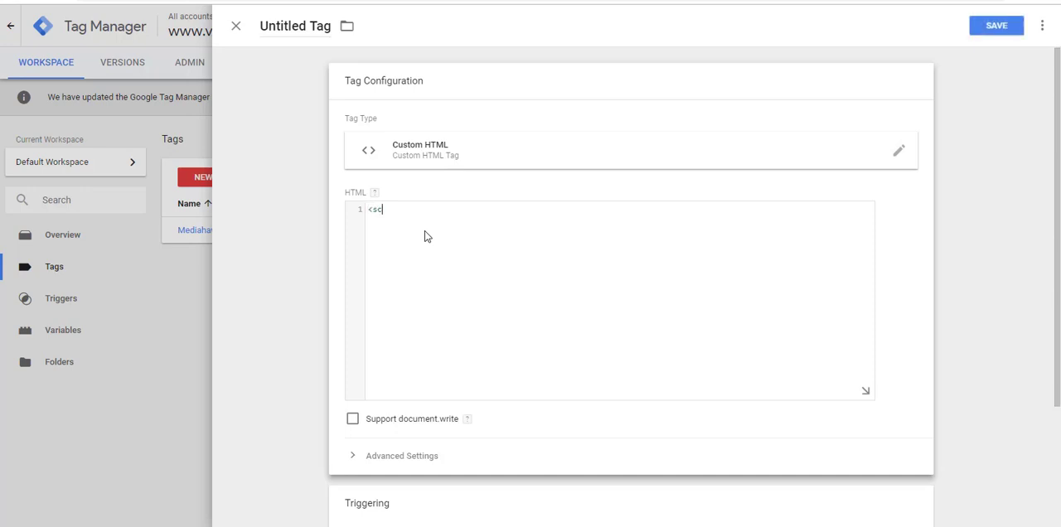
text(ript>)
key(ctrl+v)
text(</script>)
Assign the Form Fills trigger as the firing trigger of the Custom HTML tag.
scroll(742, 330, down, 2)
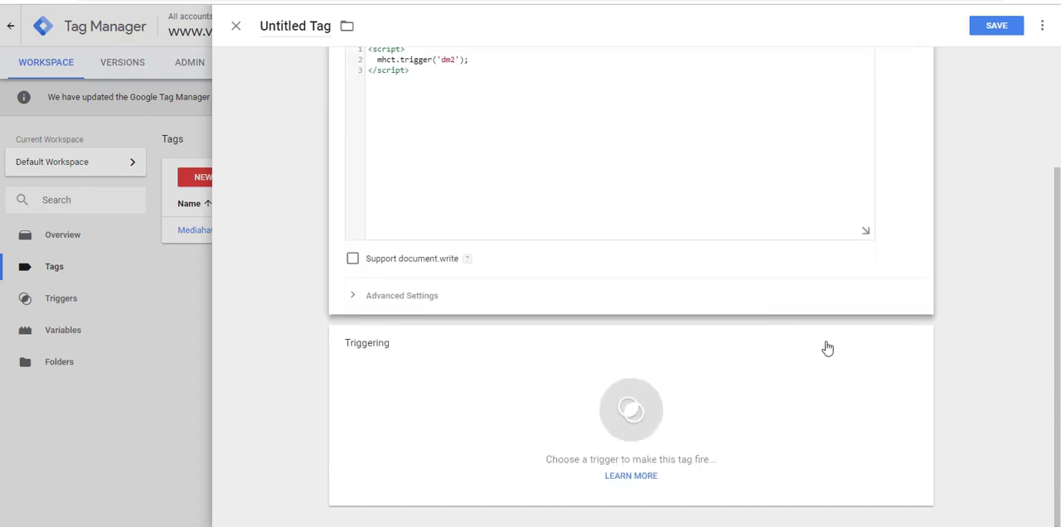
click(912, 344)
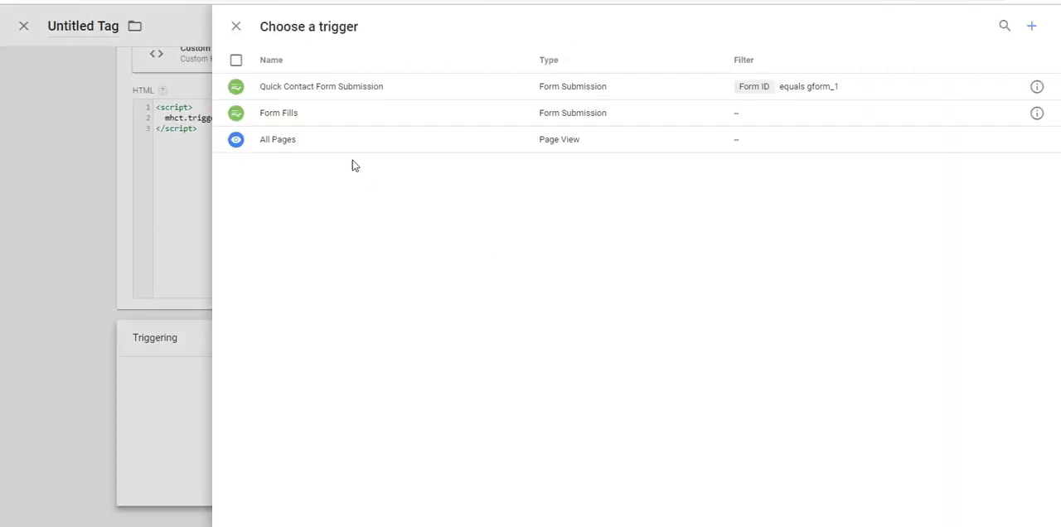
click(295, 122)
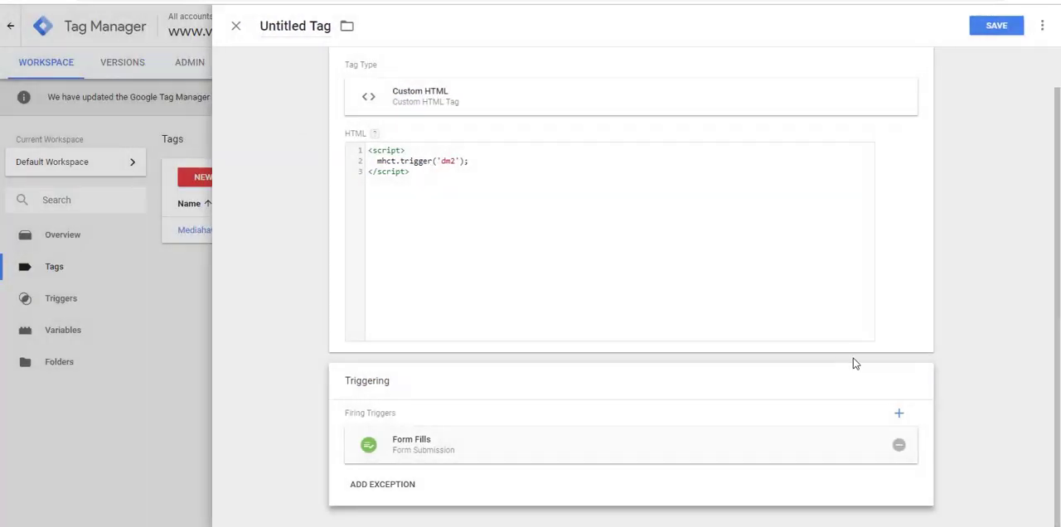
Save the Custom HTML tag under the name Form Fills.
click(997, 26)
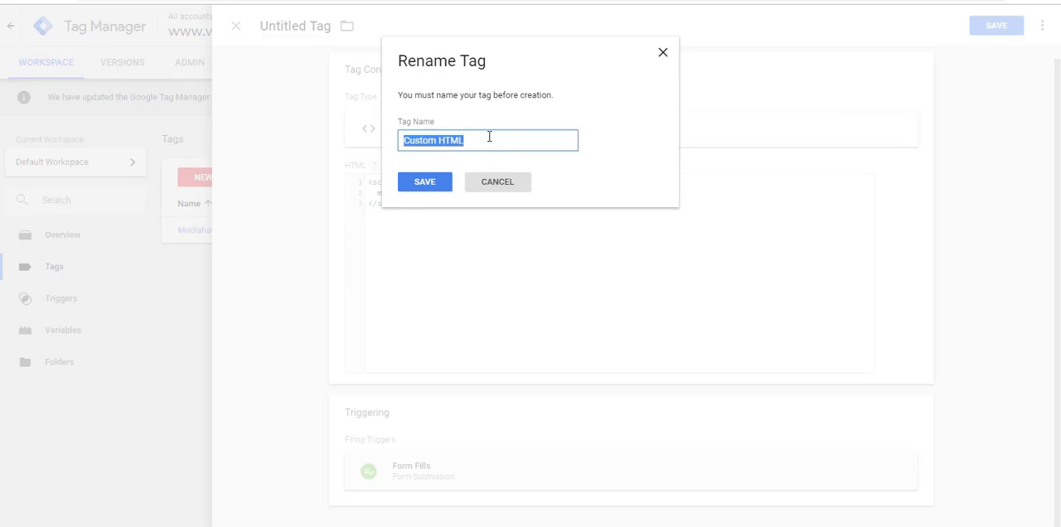
text(For)
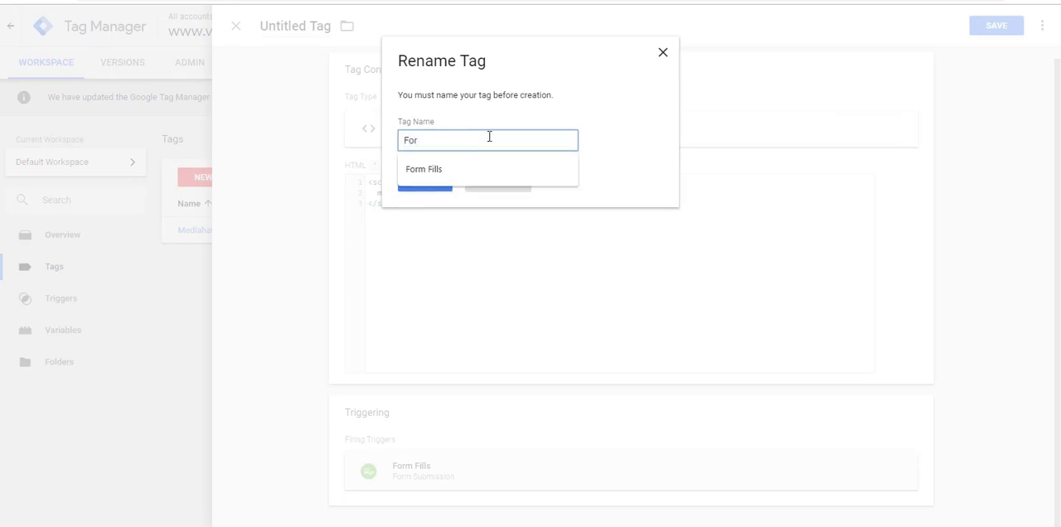
key(Down)
key(Return)
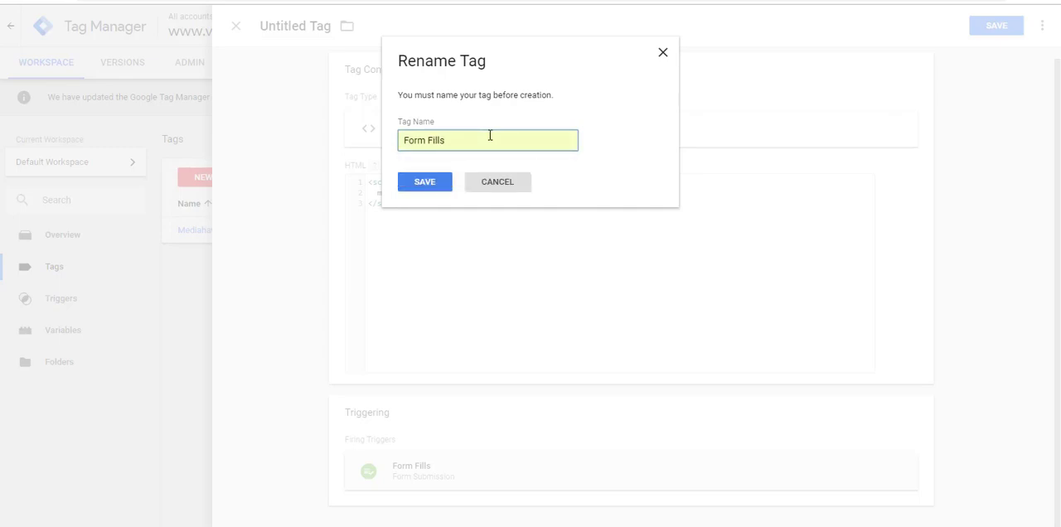
click(428, 184)
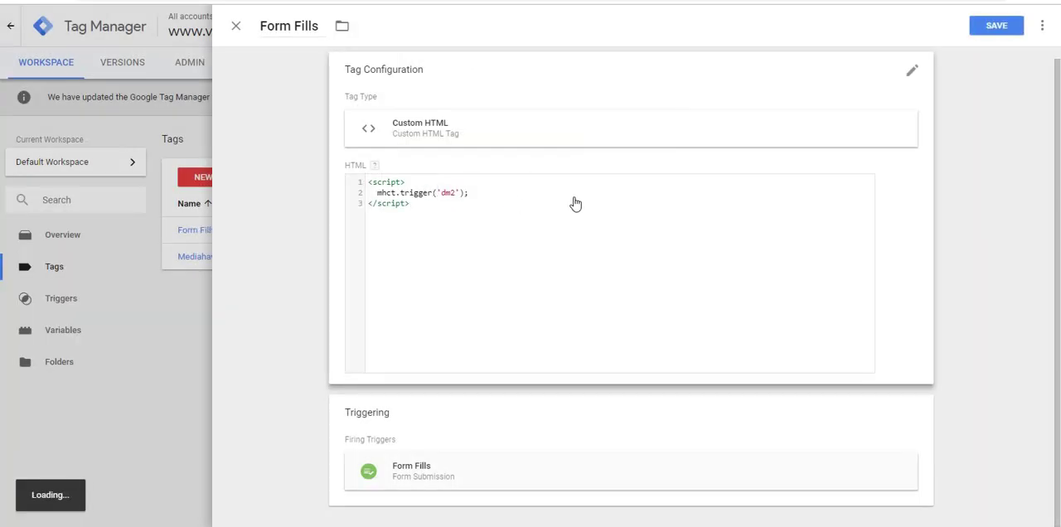